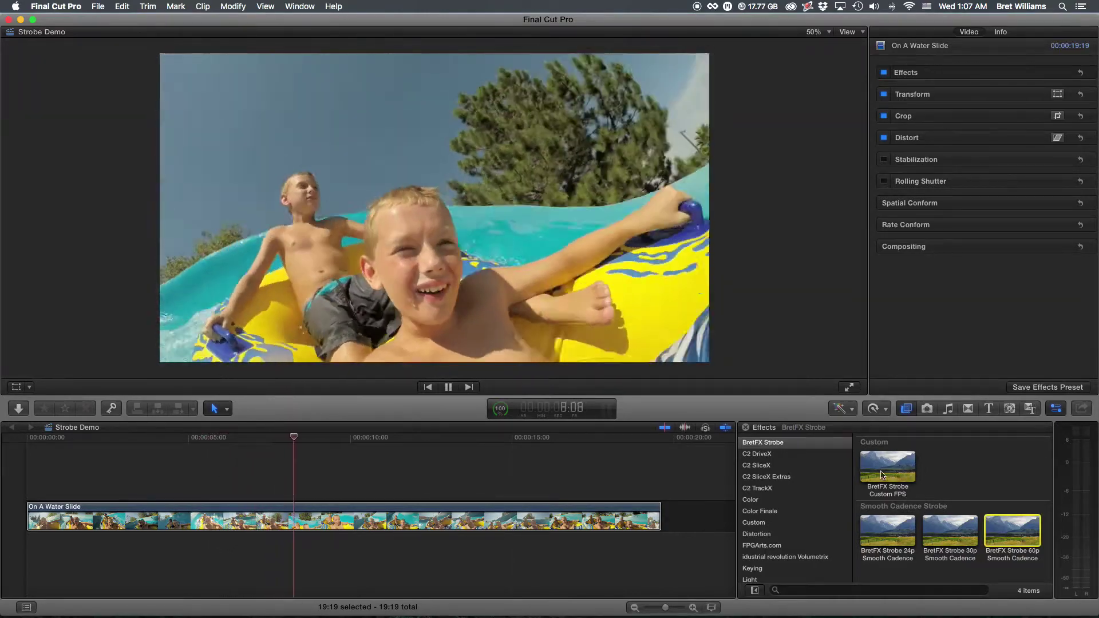
Step: Apply BretFX Strobe Custom FPS to the On A Water Slide clip and return to its start
click(880, 474)
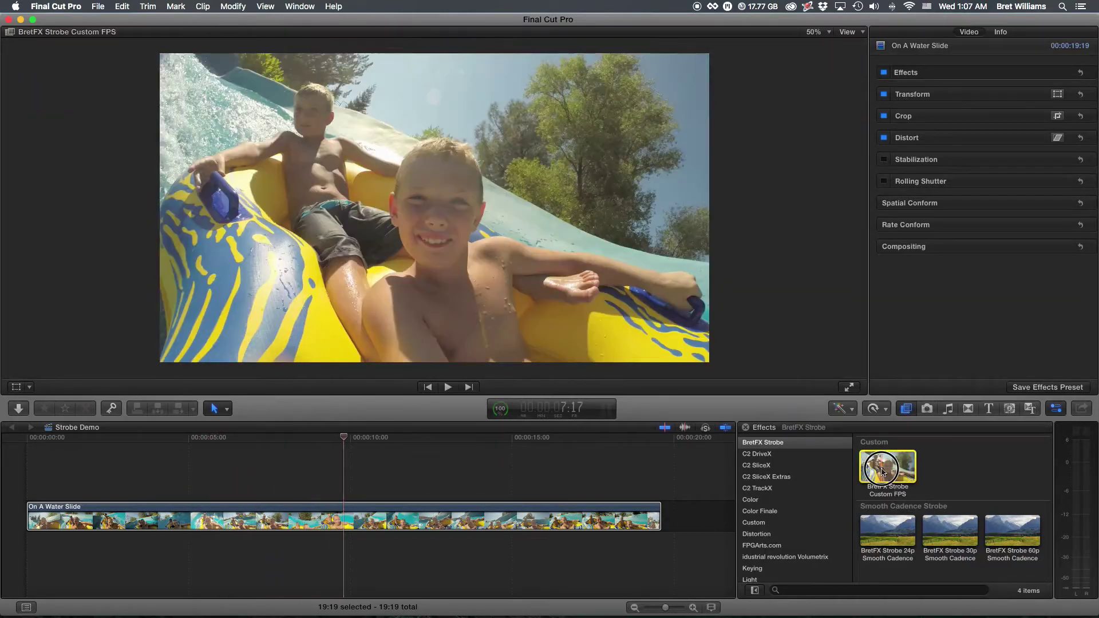
drag(880, 471, 303, 525)
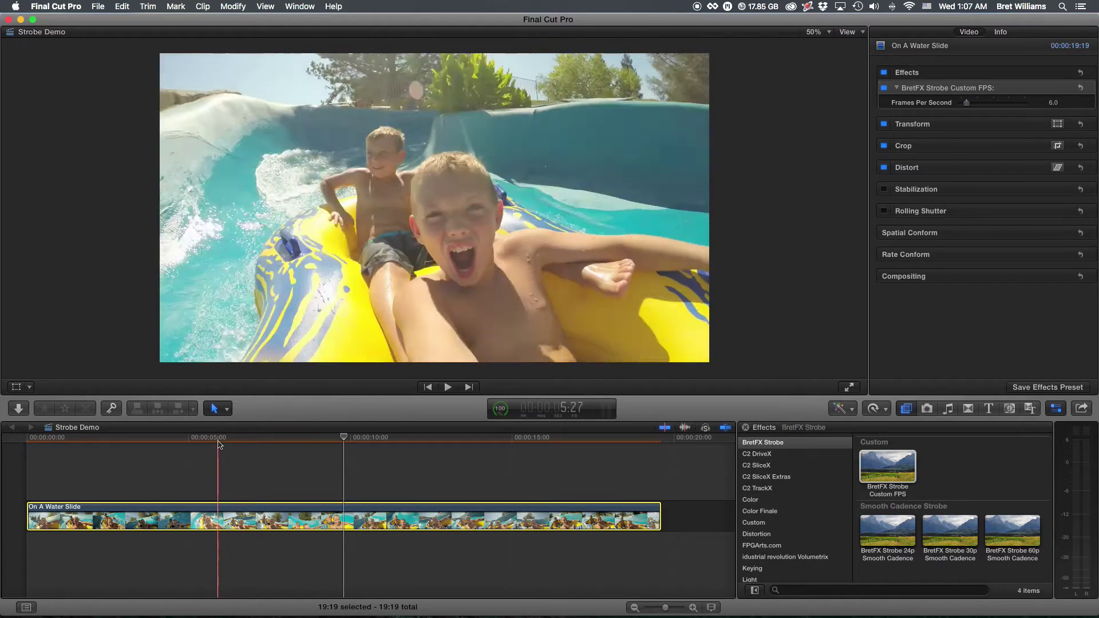
key(Home)
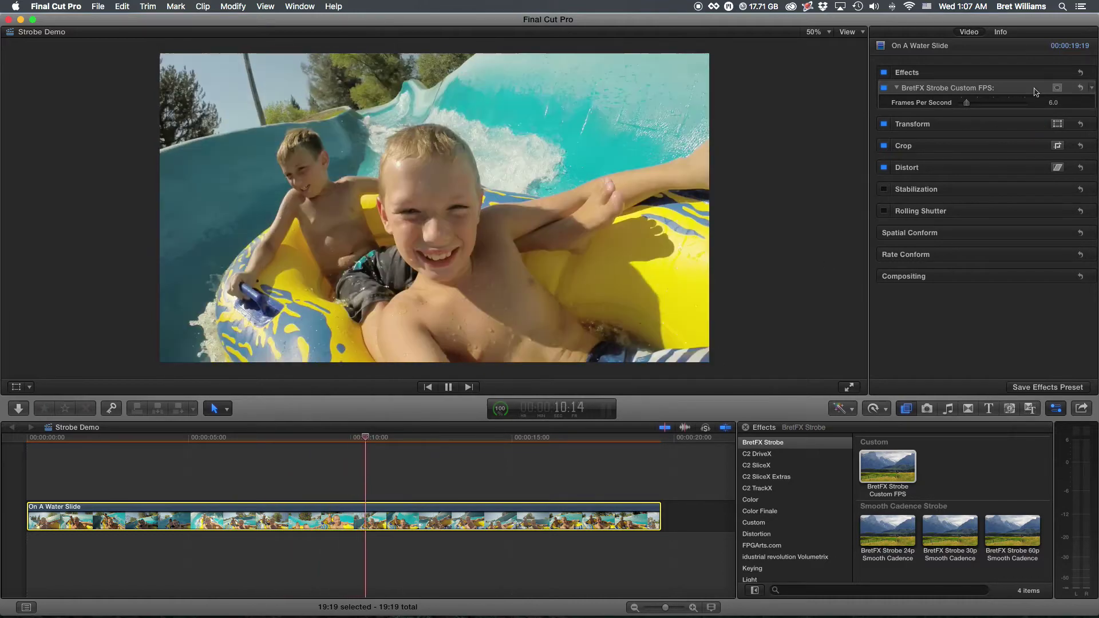
Step: Try Custom FPS strobe rates of 16, 29, 16 and then 14 fps
drag(966, 103, 983, 105)
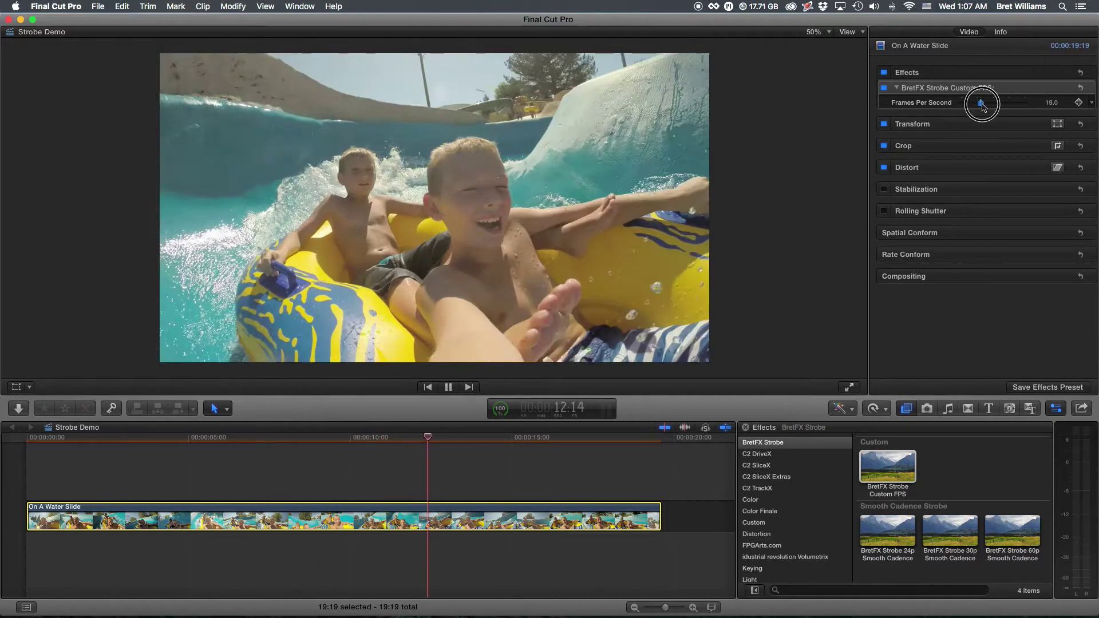
mouse_move(983, 106)
mouse_down()
mouse_move(1009, 107)
mouse_move(997, 107)
mouse_up()
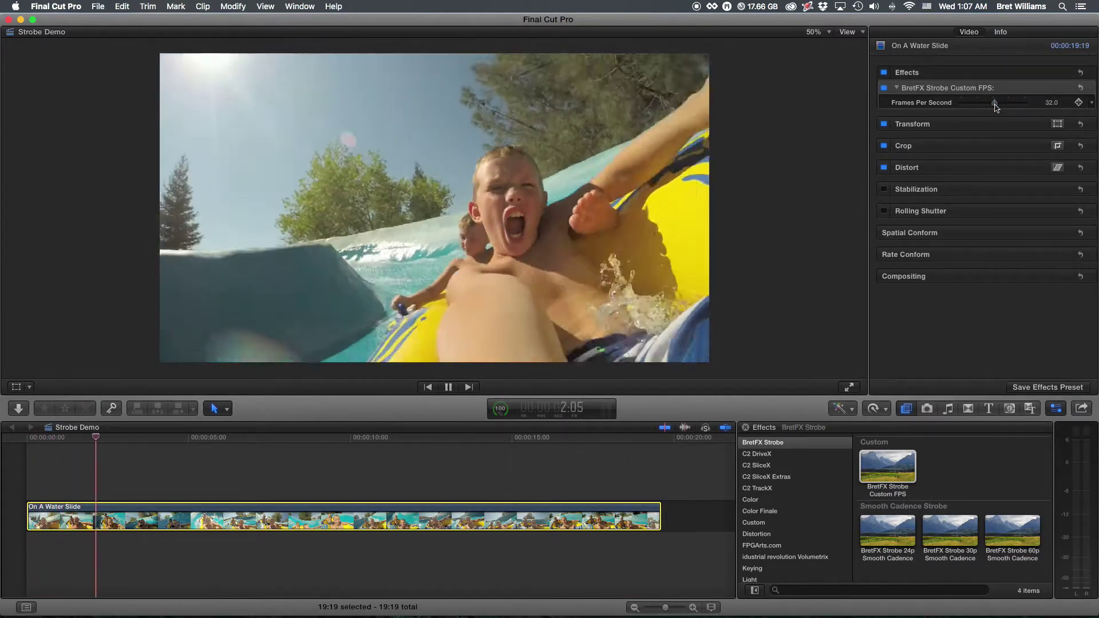
key(space)
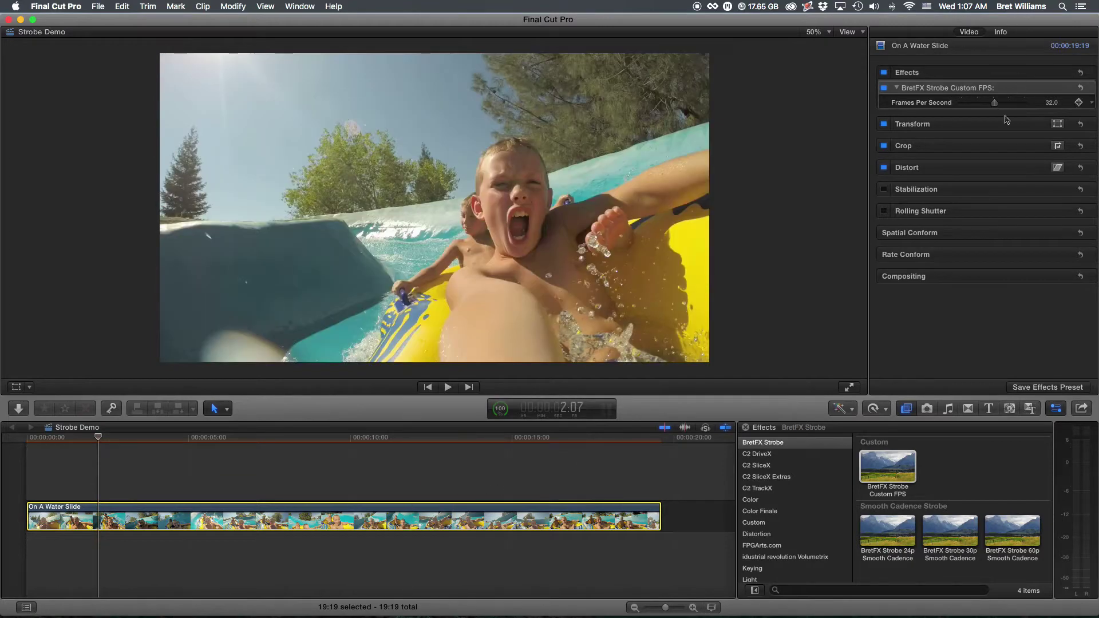
drag(994, 104, 975, 106)
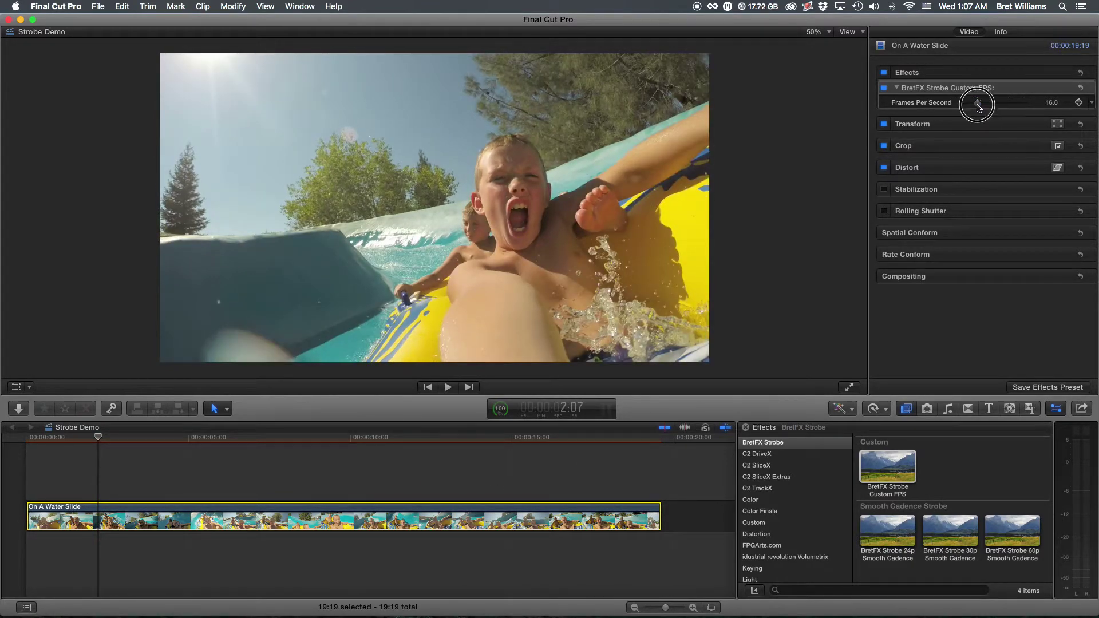
drag(977, 106, 975, 105)
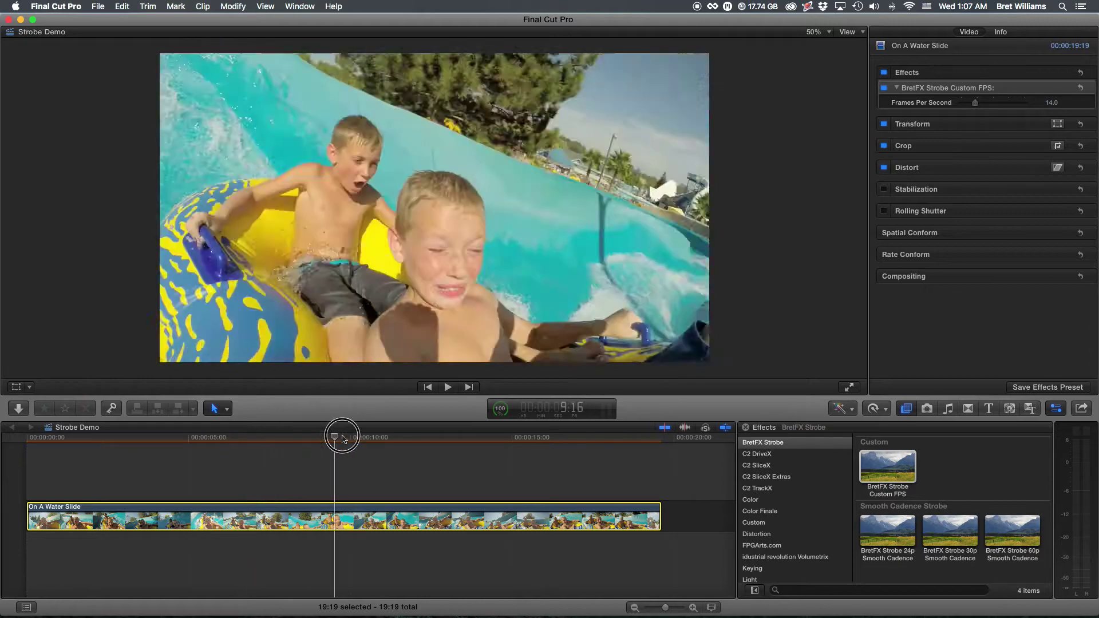
Step: Replay the clip from an earlier point, then settle the strobe rate at 12 fps, via 10
drag(336, 440, 26, 445)
key(space)
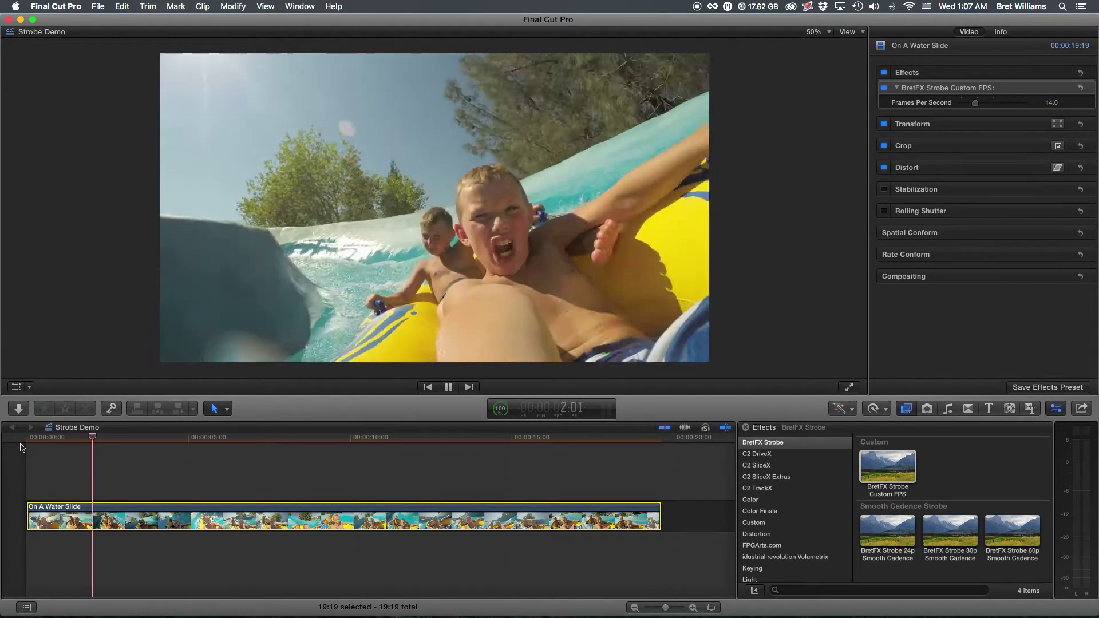
key(space)
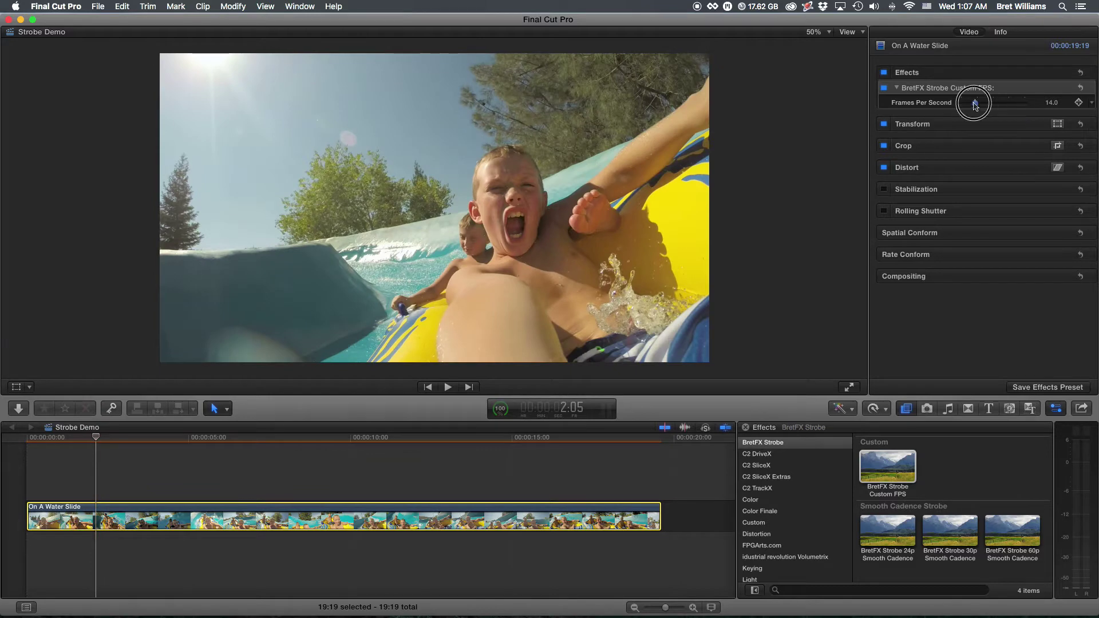
drag(974, 104, 970, 106)
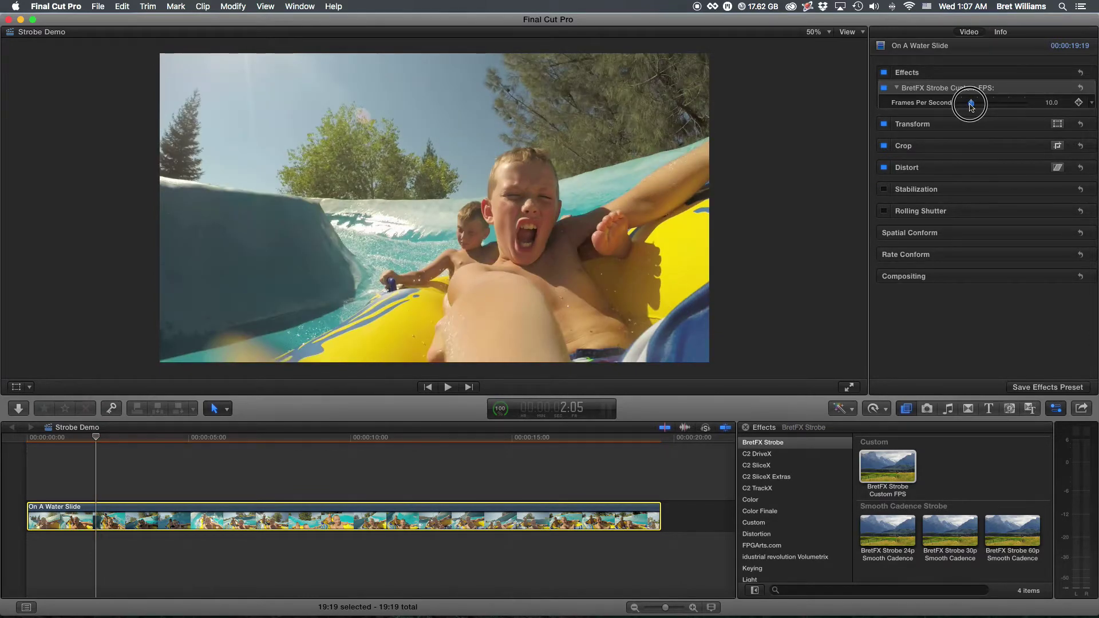
drag(970, 105, 972, 105)
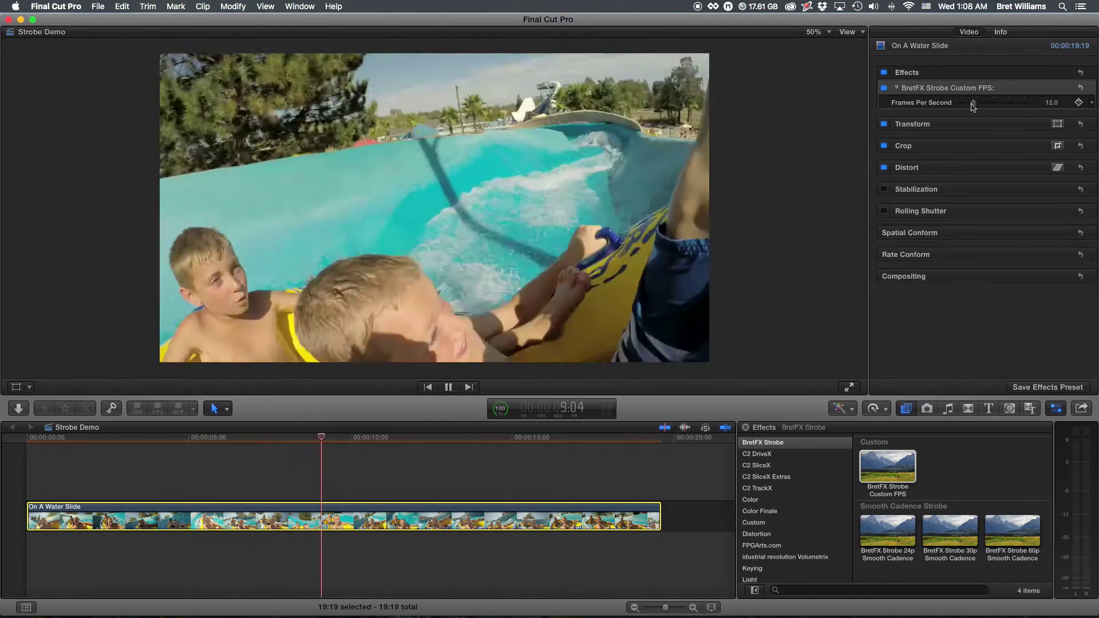
key(space)
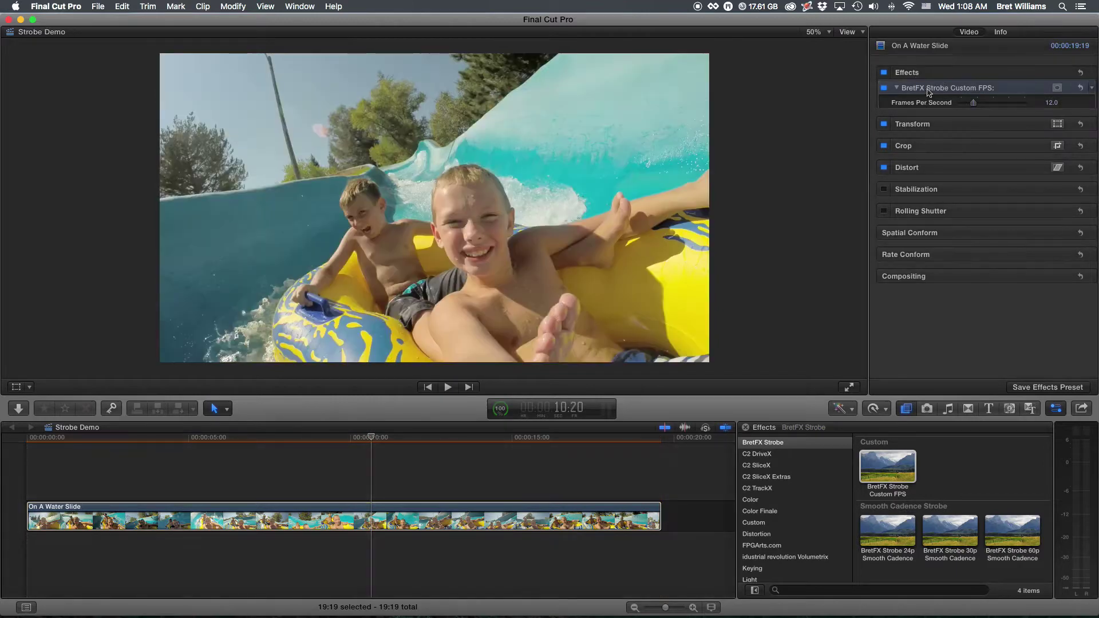
Step: Delete Custom FPS, preview 24p and 30p Smooth Cadence, and apply 30p to the clip
key(Delete)
click(891, 549)
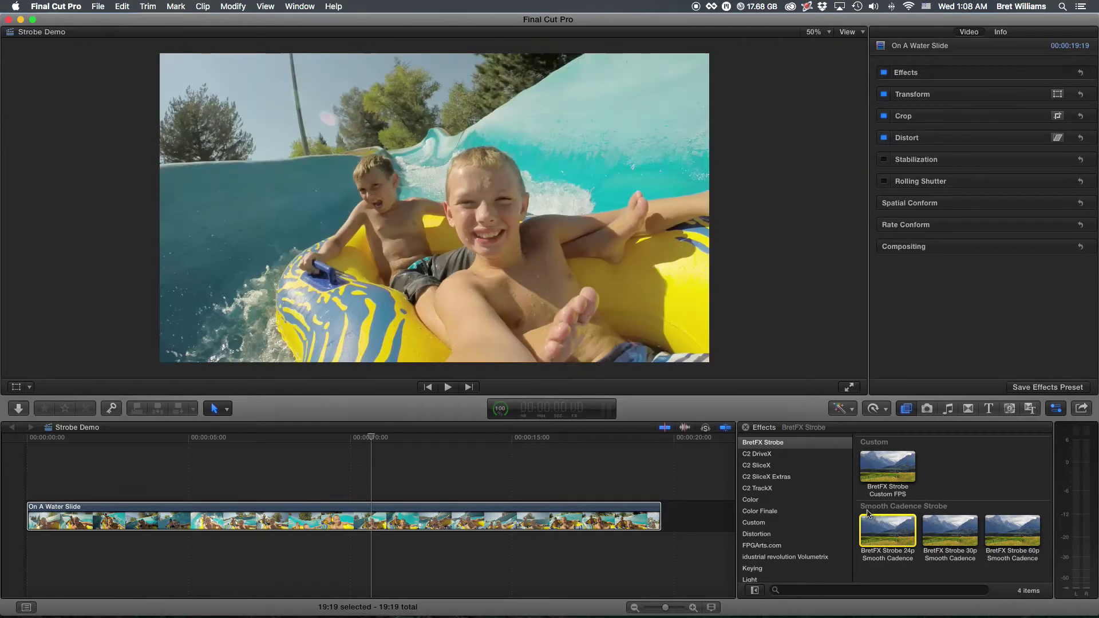
click(949, 537)
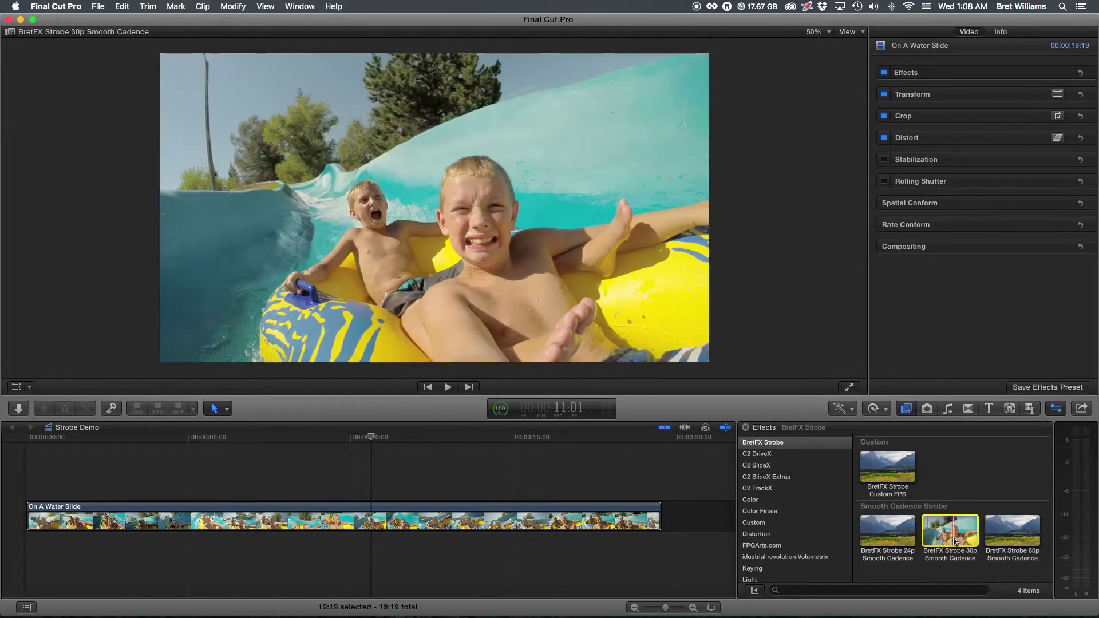
mouse_move(950, 536)
mouse_down()
mouse_move(348, 518)
mouse_move(357, 521)
mouse_up()
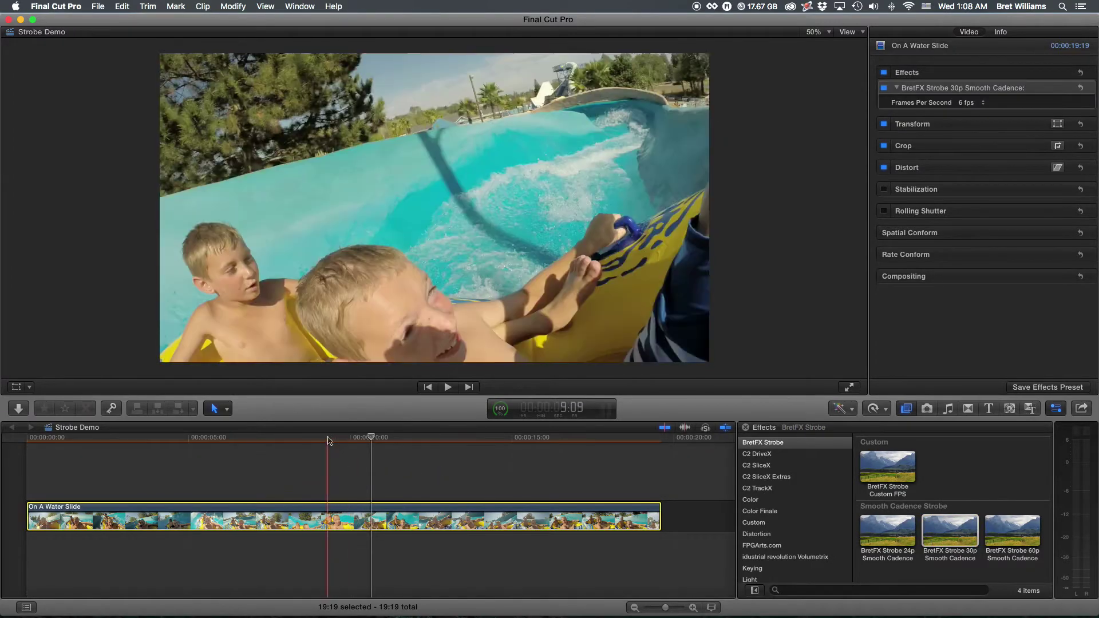
click(29, 439)
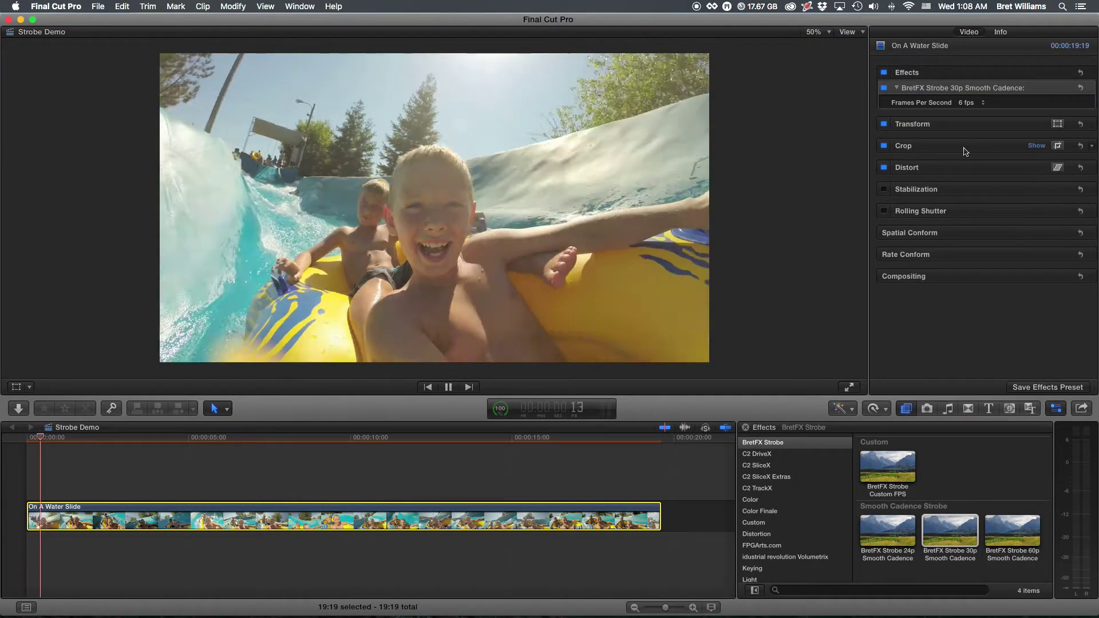
Step: Try Smooth Cadence strobe rates of 15, 10, 6 and 5 fps
click(977, 104)
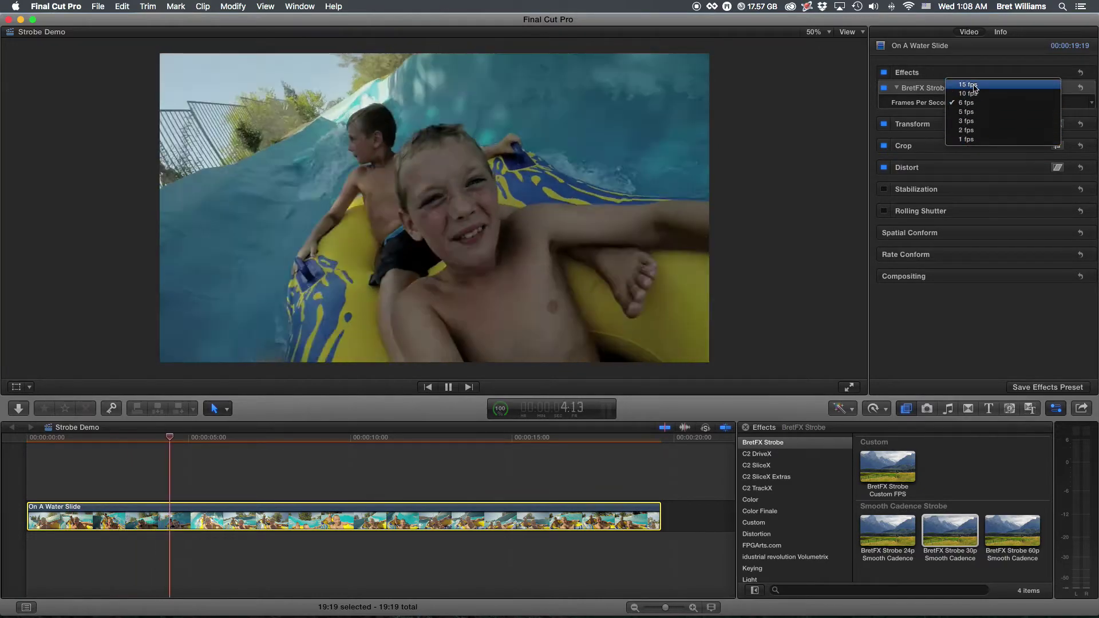
click(972, 84)
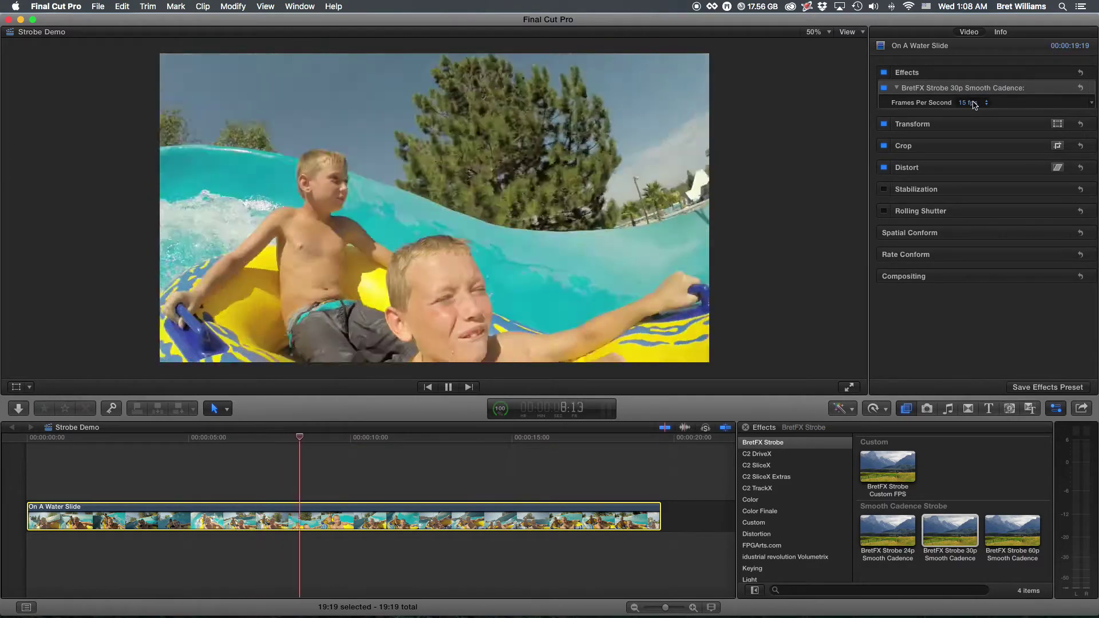
click(973, 103)
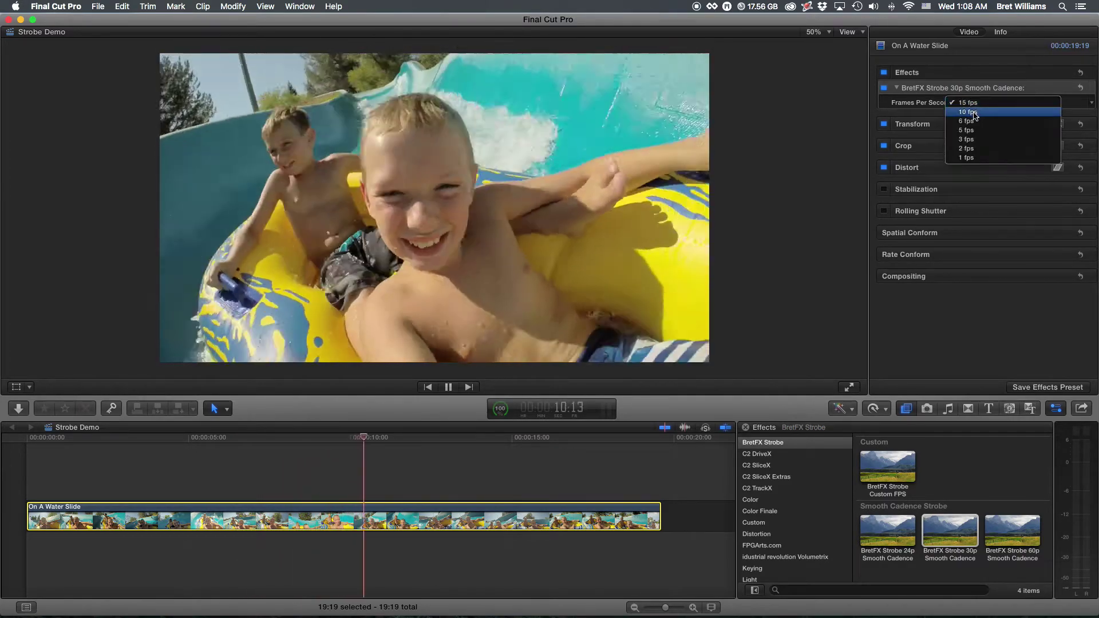
click(972, 113)
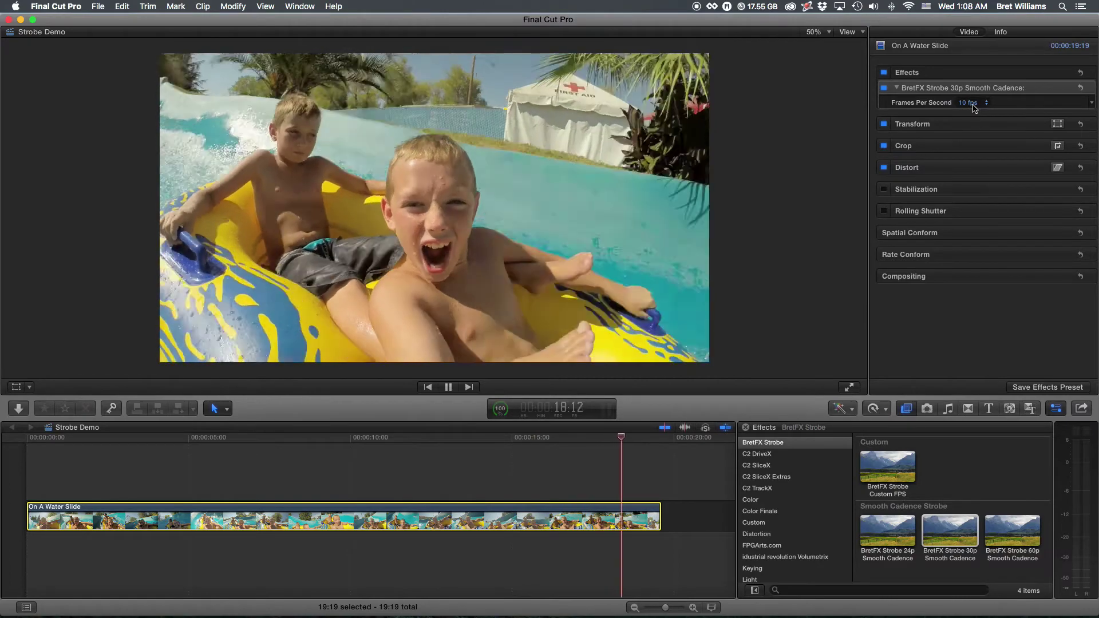
click(975, 105)
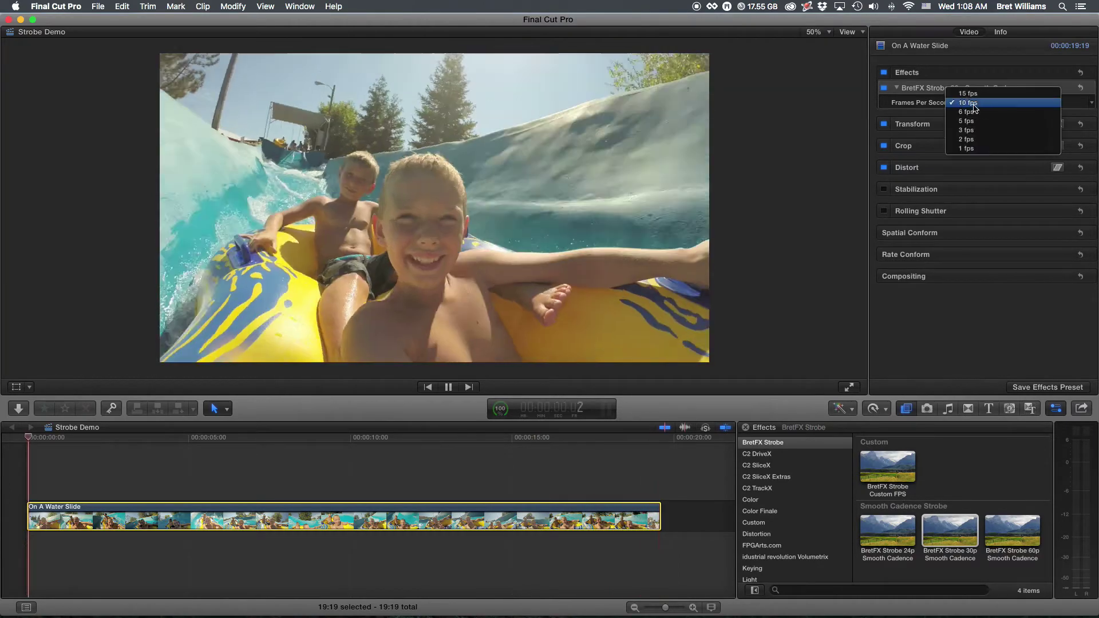
click(971, 112)
click(971, 104)
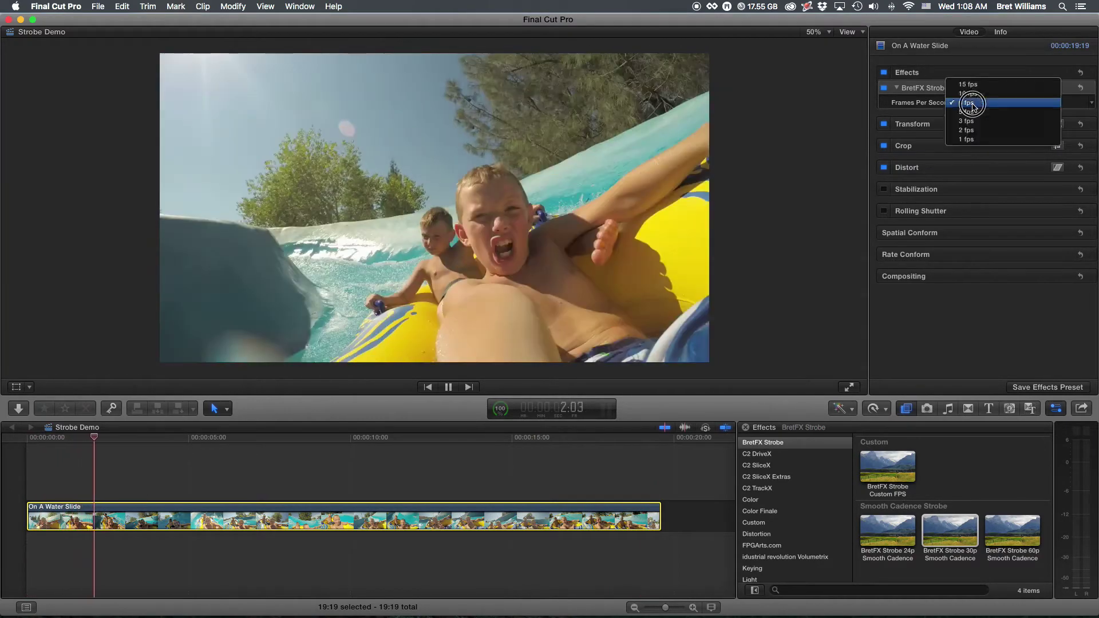
click(973, 113)
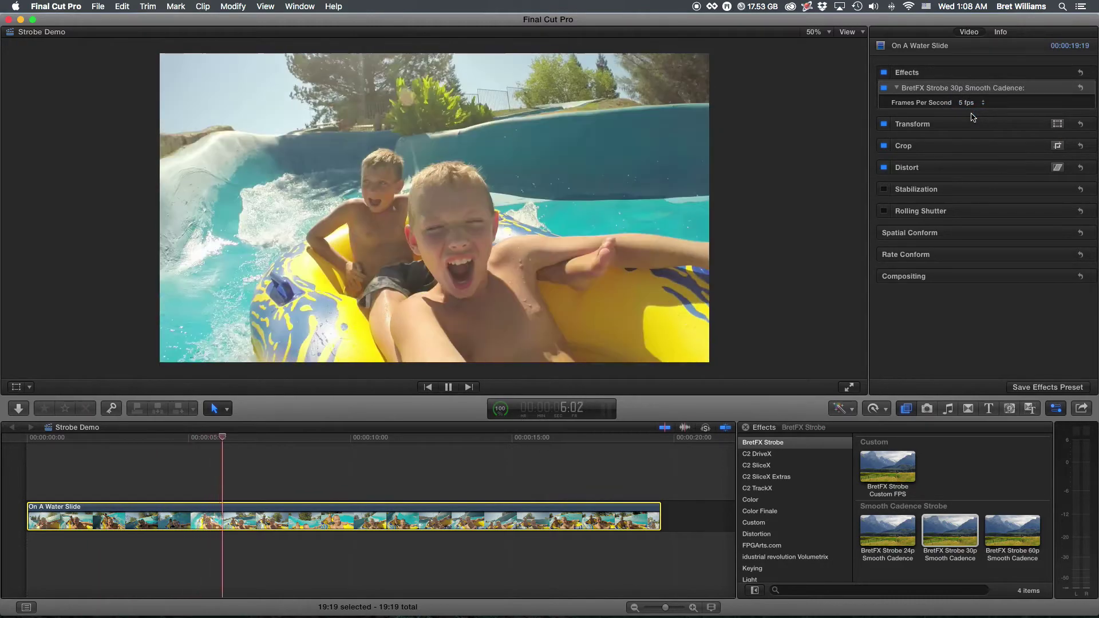
Step: Drop the strobe rate to 1 fps, then 2 fps, and finish at 3 fps
click(968, 102)
click(967, 131)
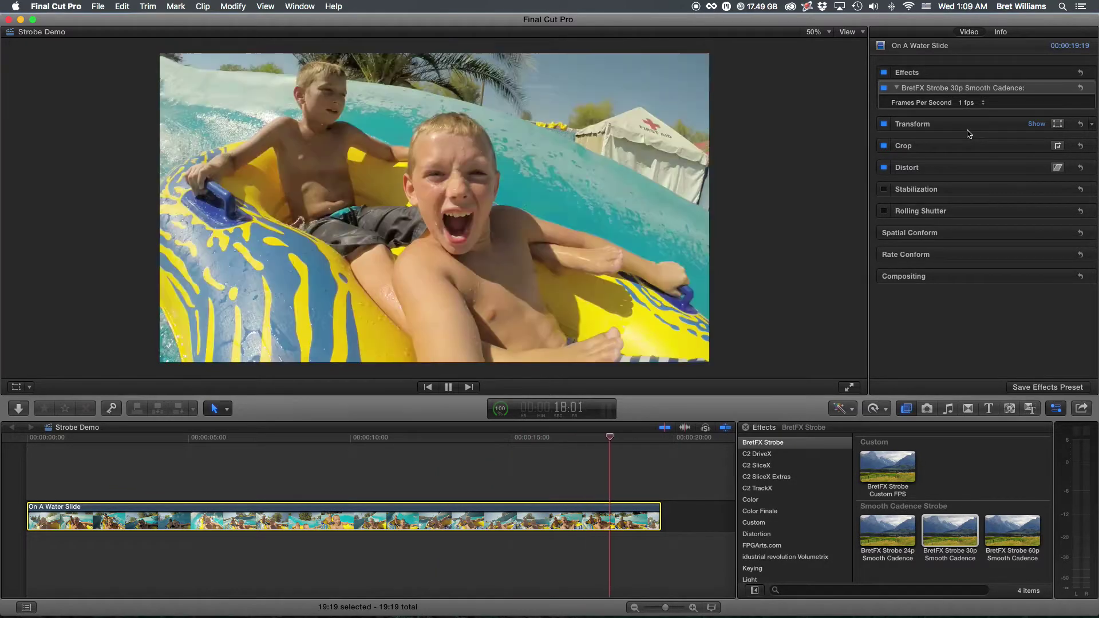
click(973, 104)
click(974, 99)
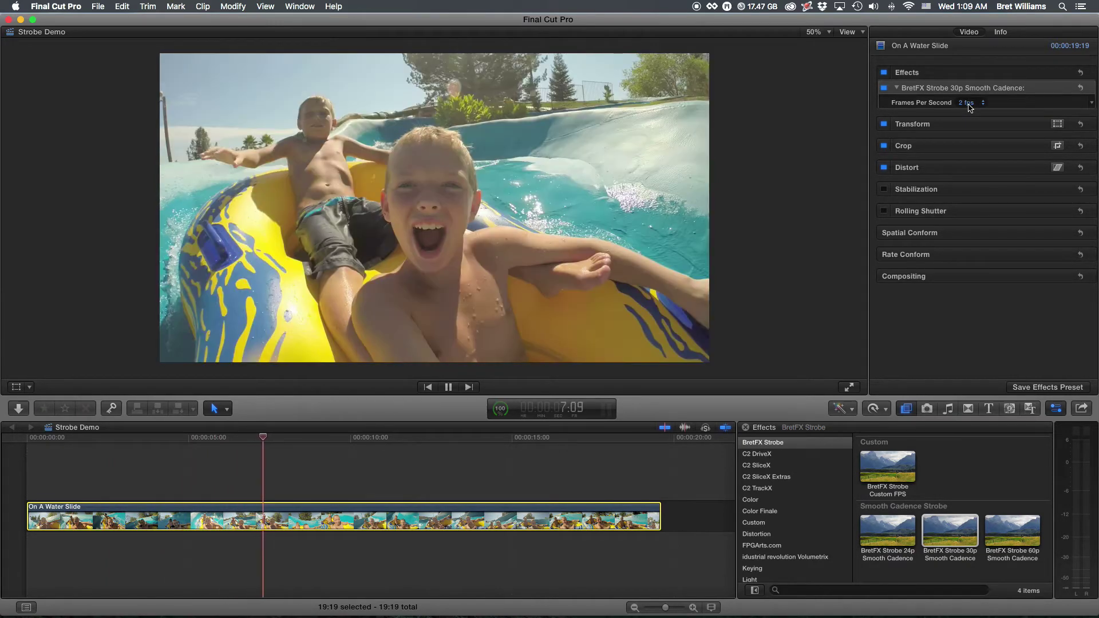
click(969, 103)
click(987, 106)
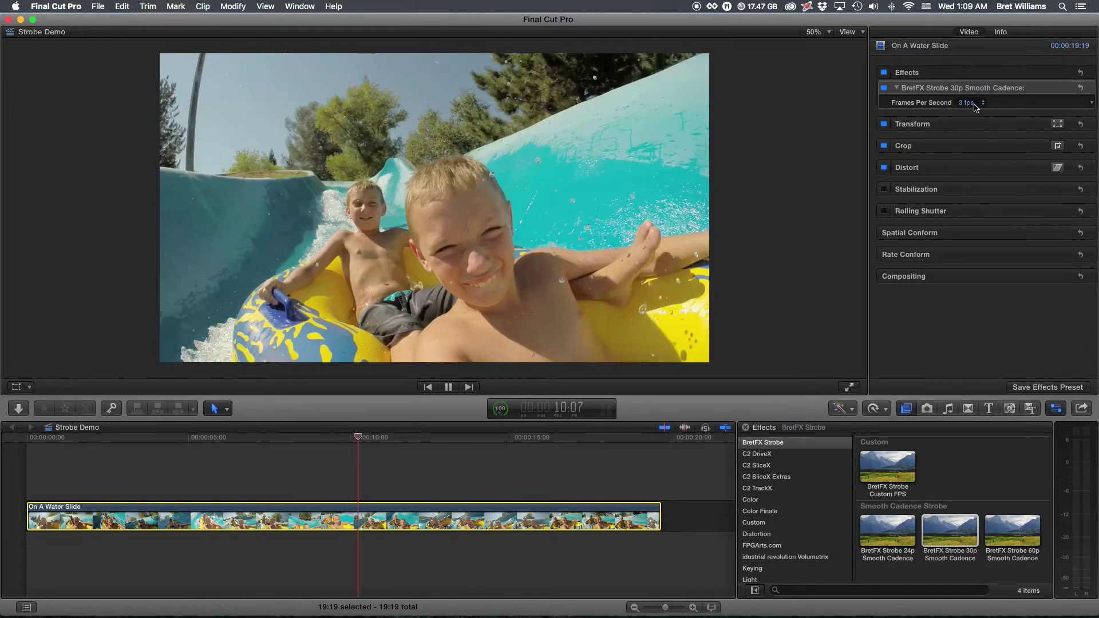
click(974, 107)
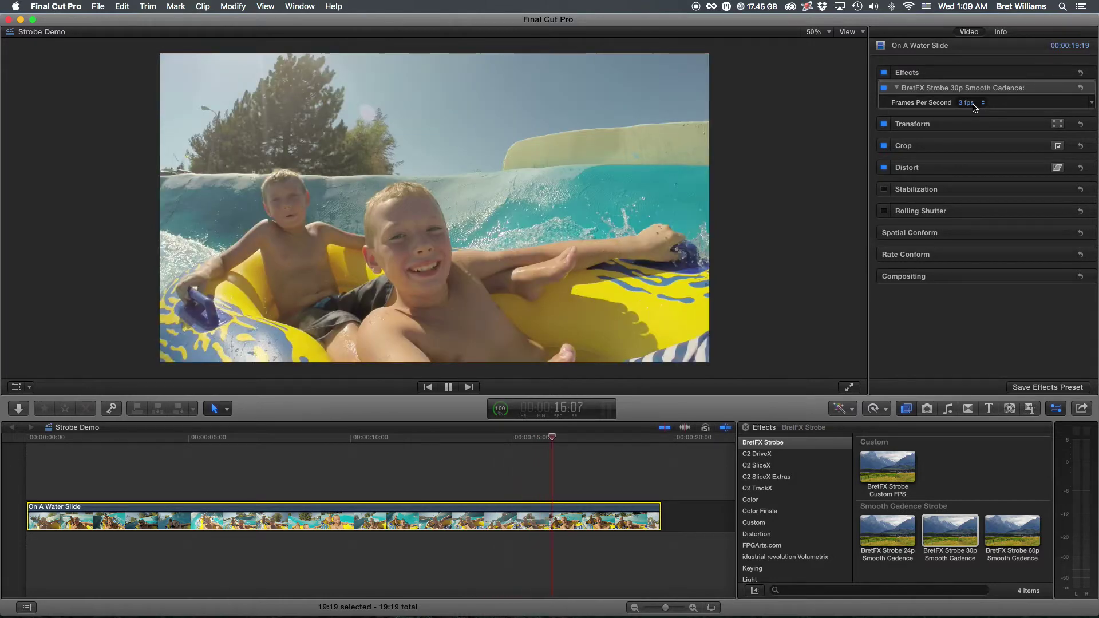
Step: Swap the 30p Smooth Cadence strobe for Custom FPS and set its rate to 11 fps
key(space)
drag(887, 485, 575, 513)
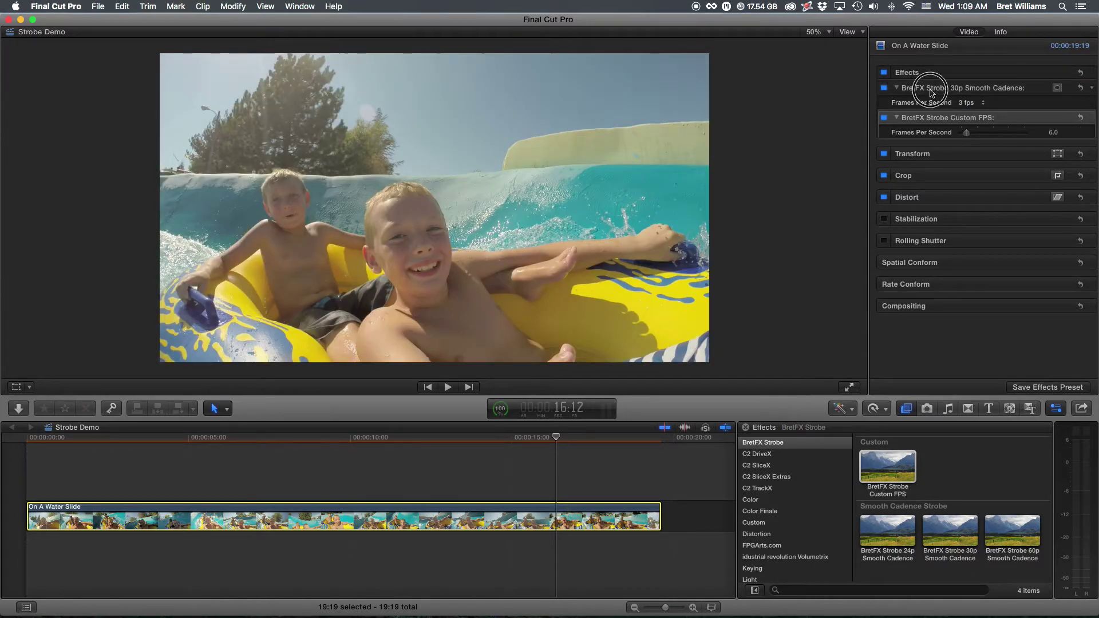
key(Delete)
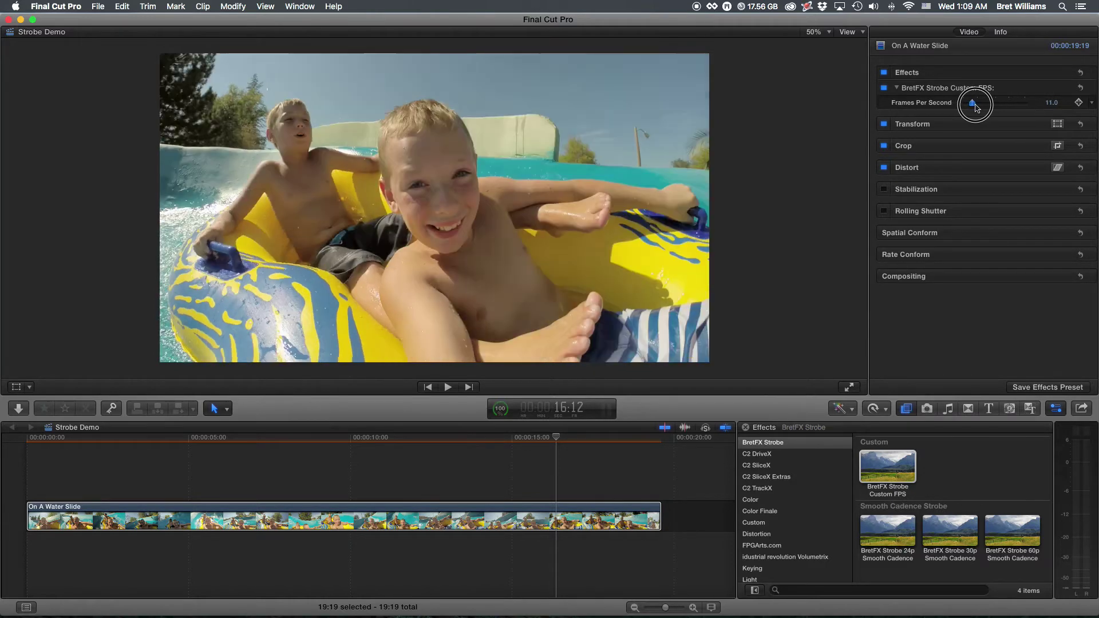
drag(969, 106, 978, 108)
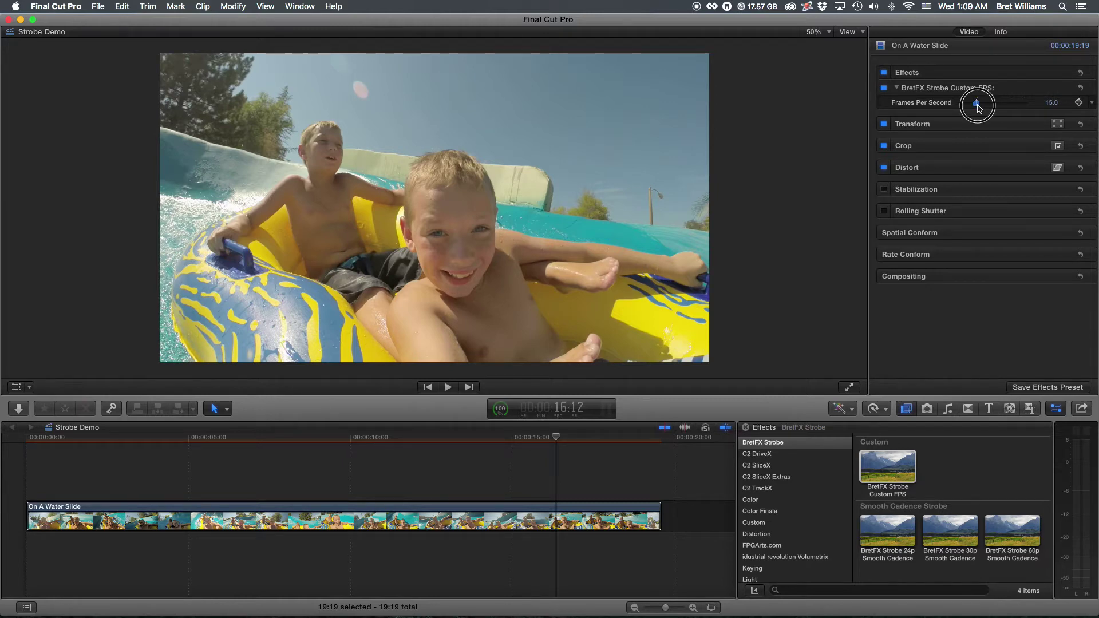
drag(978, 106, 973, 108)
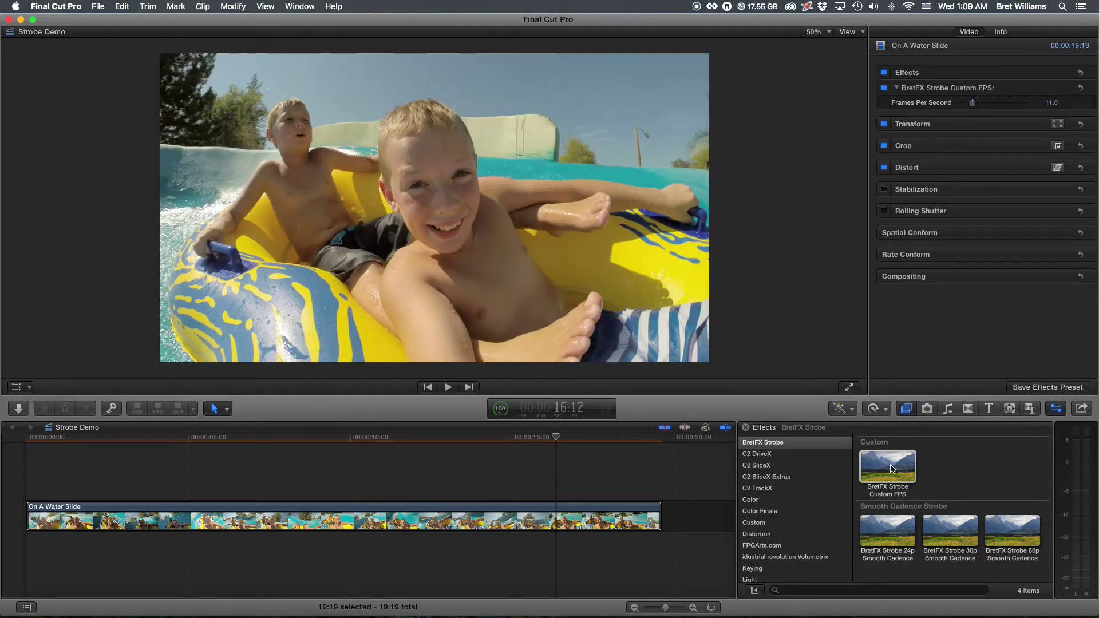
Step: Preview the 24p and 60p Smooth Cadence strobes and delete Custom FPS from the clip
click(895, 543)
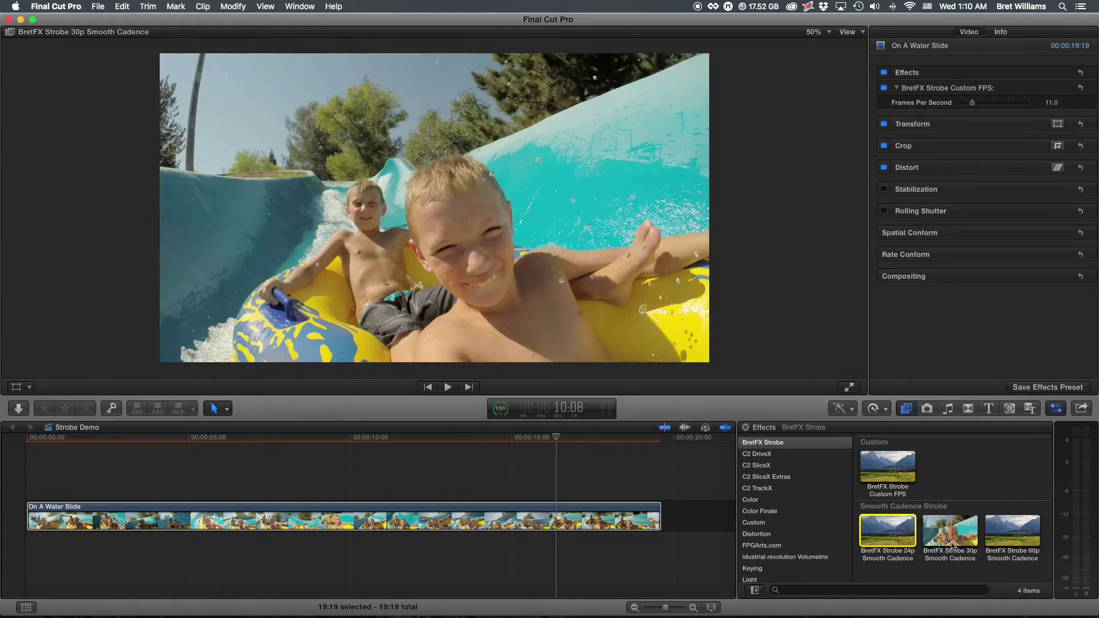
click(1028, 545)
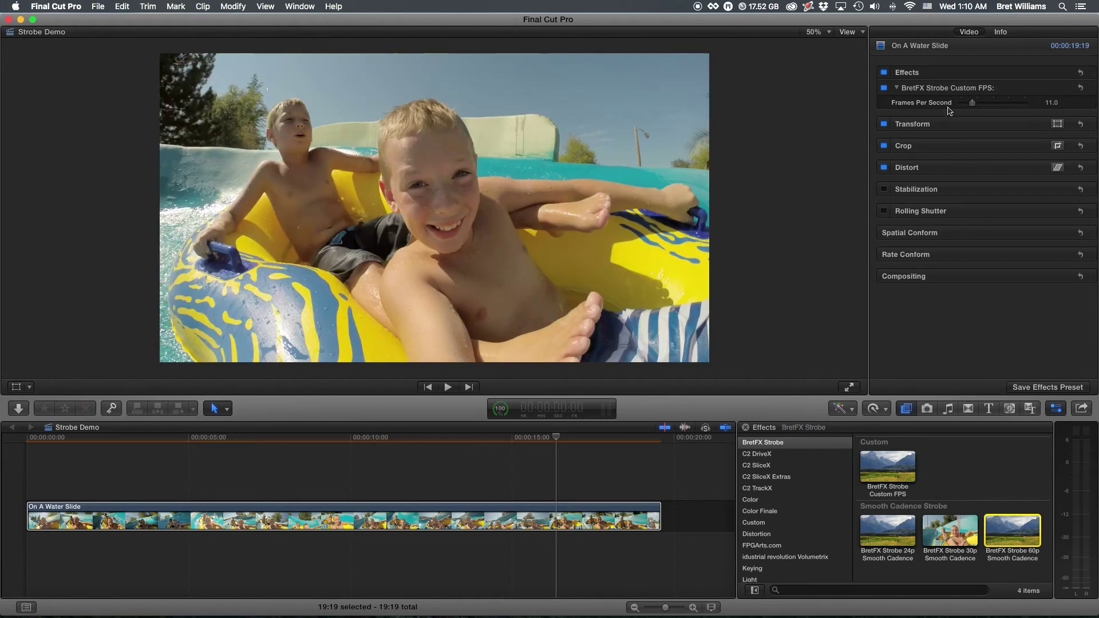
click(939, 91)
key(Delete)
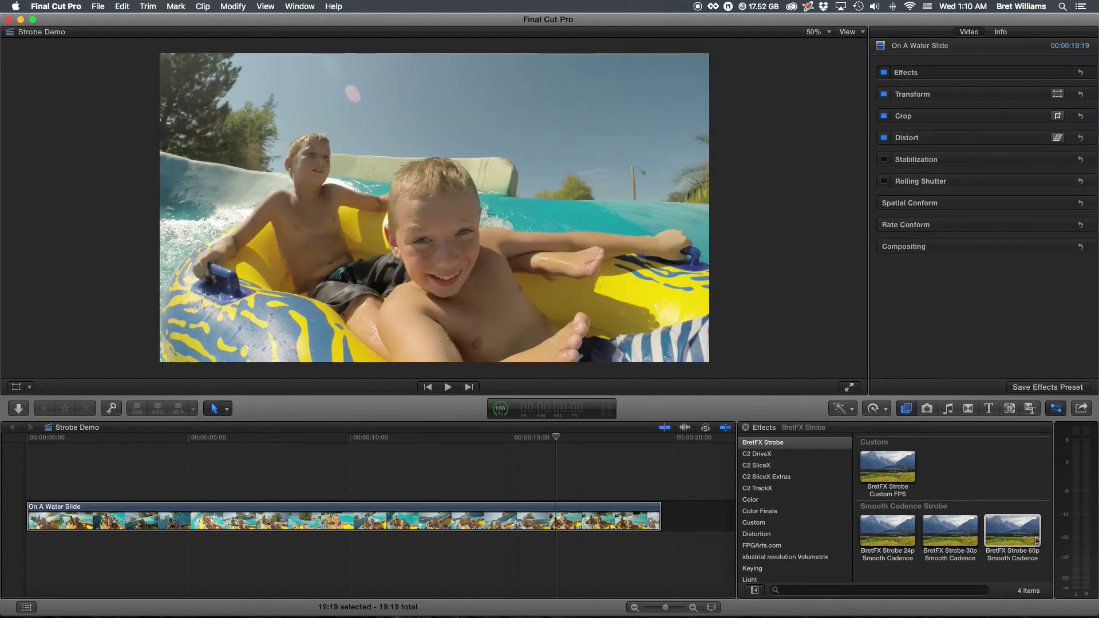
Step: Apply 30p Smooth Cadence, confirm 6 fps, and play the clip from near the start
click(951, 538)
key(space)
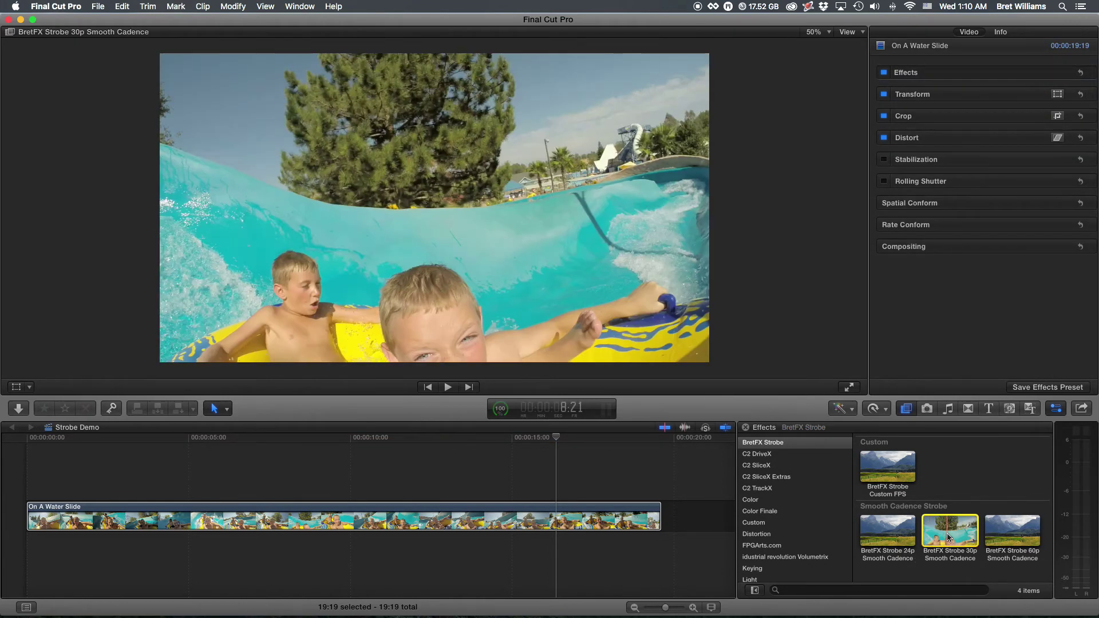
drag(898, 500, 516, 515)
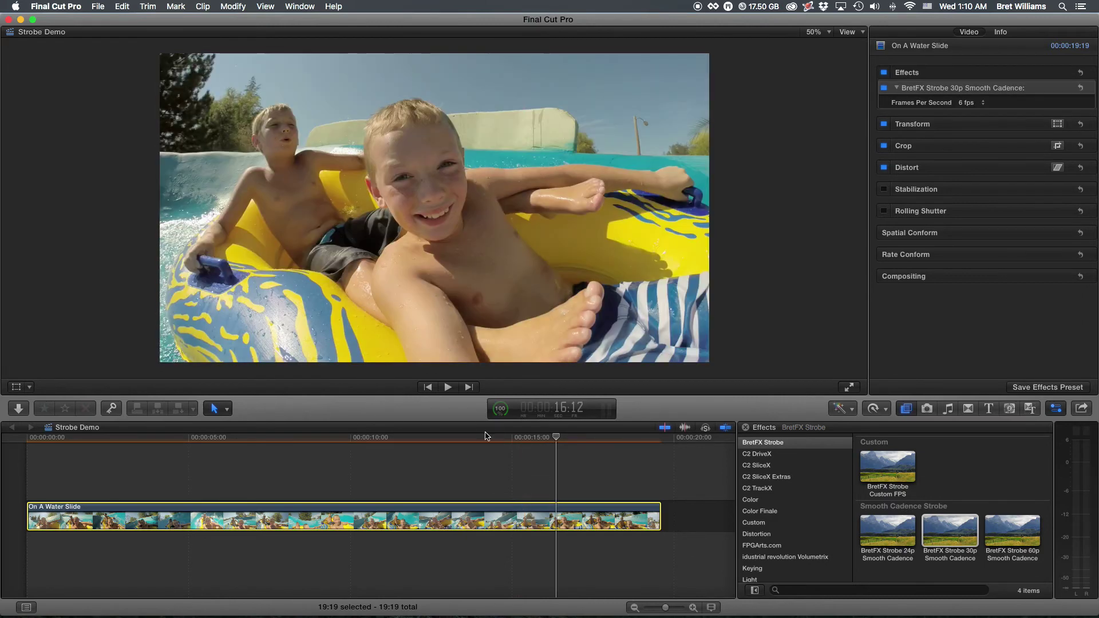
click(479, 438)
click(969, 102)
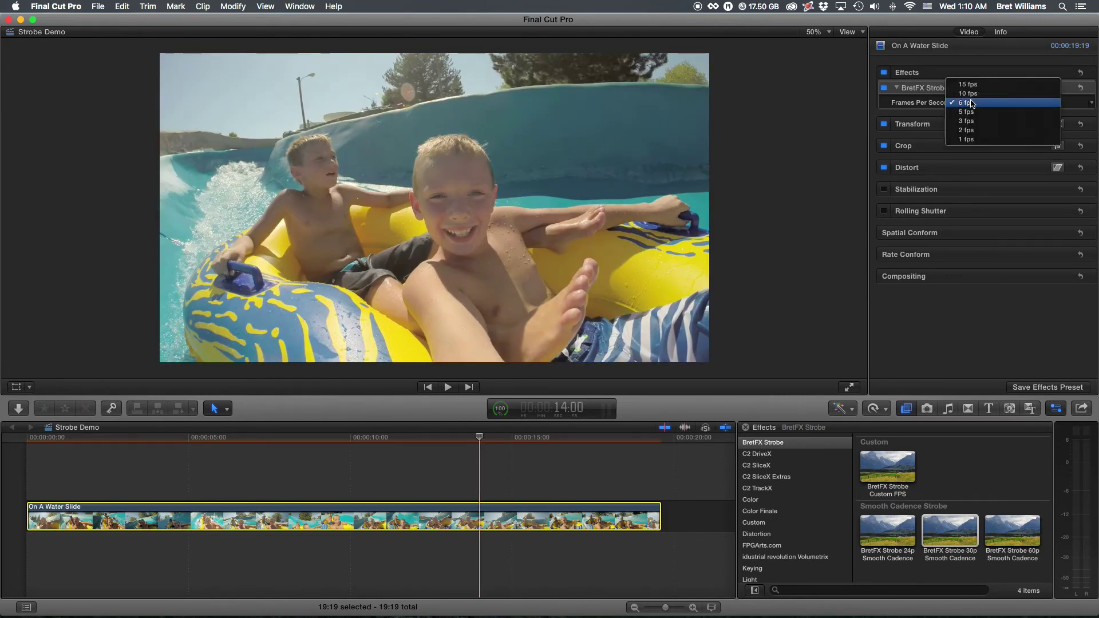
click(827, 225)
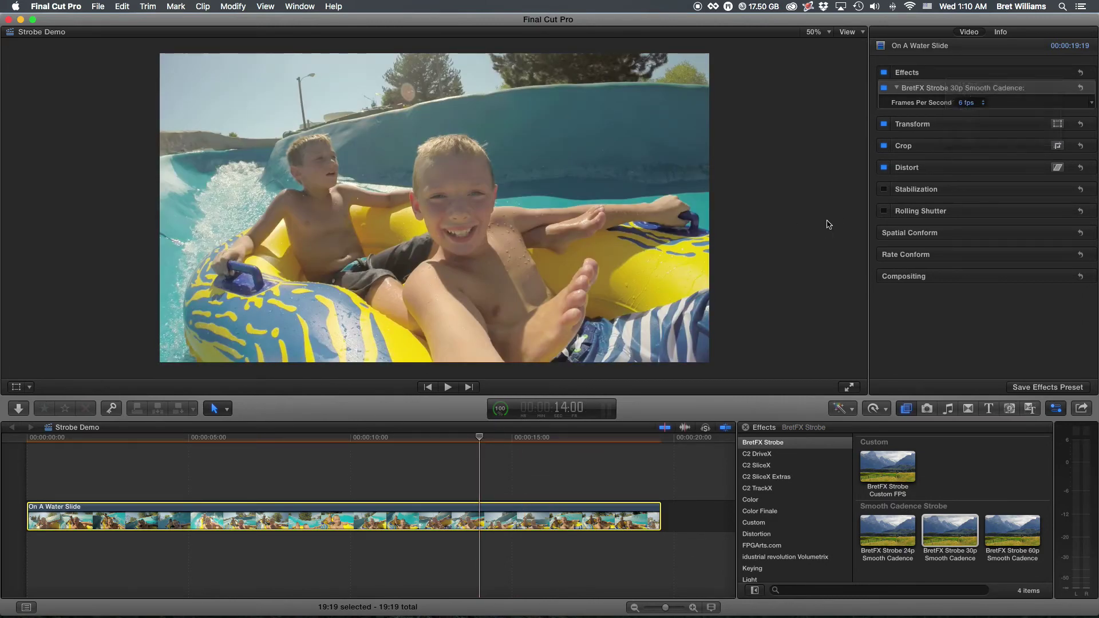
click(65, 437)
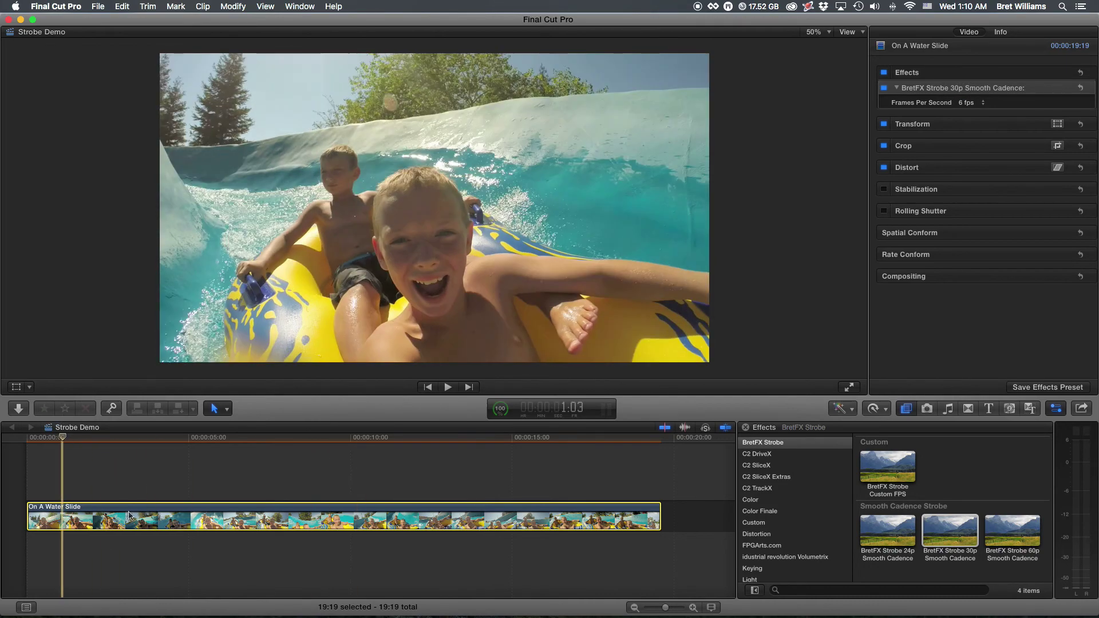
key(space)
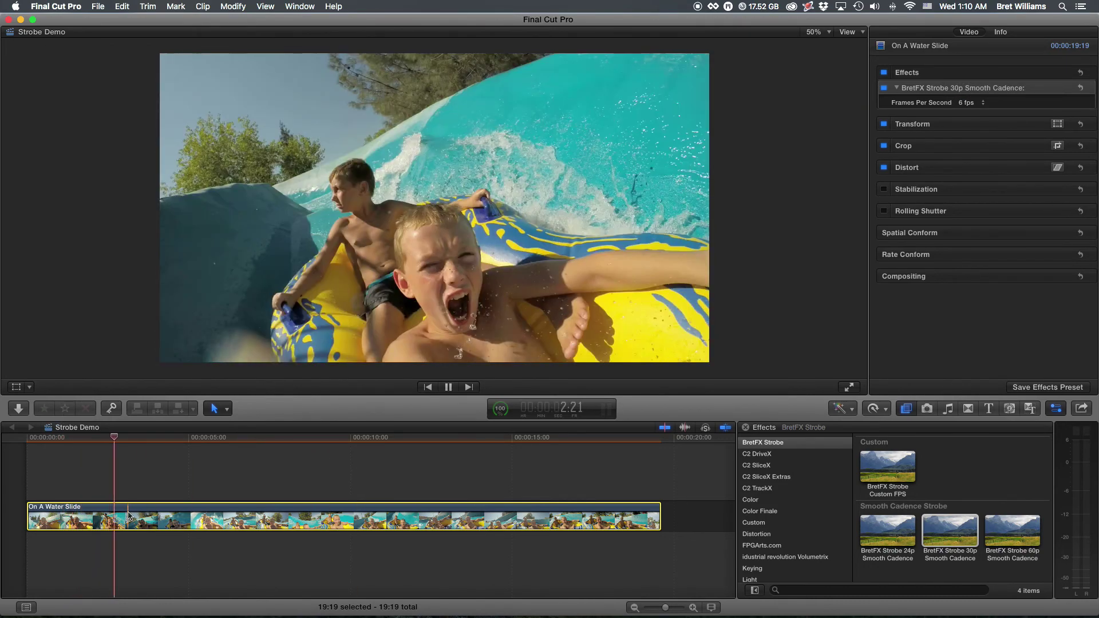